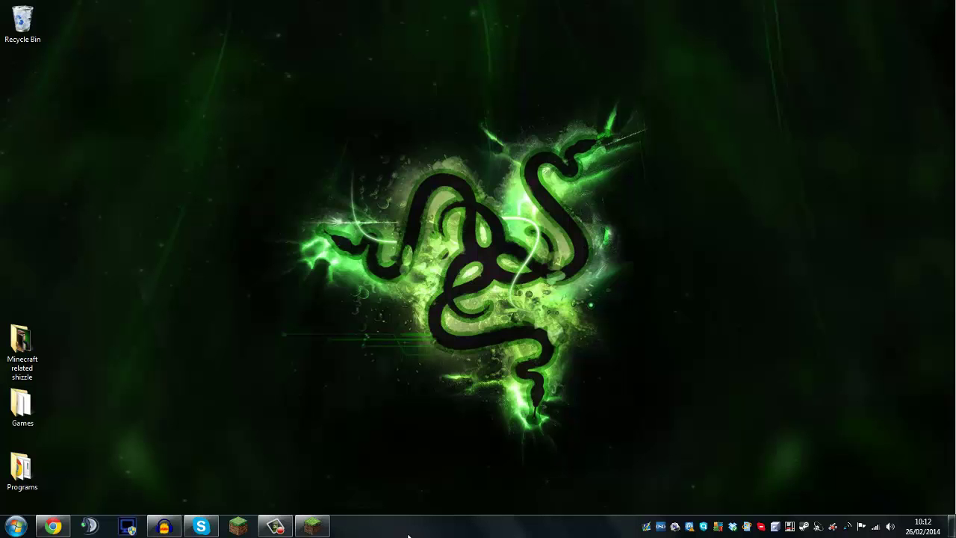
Restore the Minecraft Launcher window and view its Development Console log
click(312, 526)
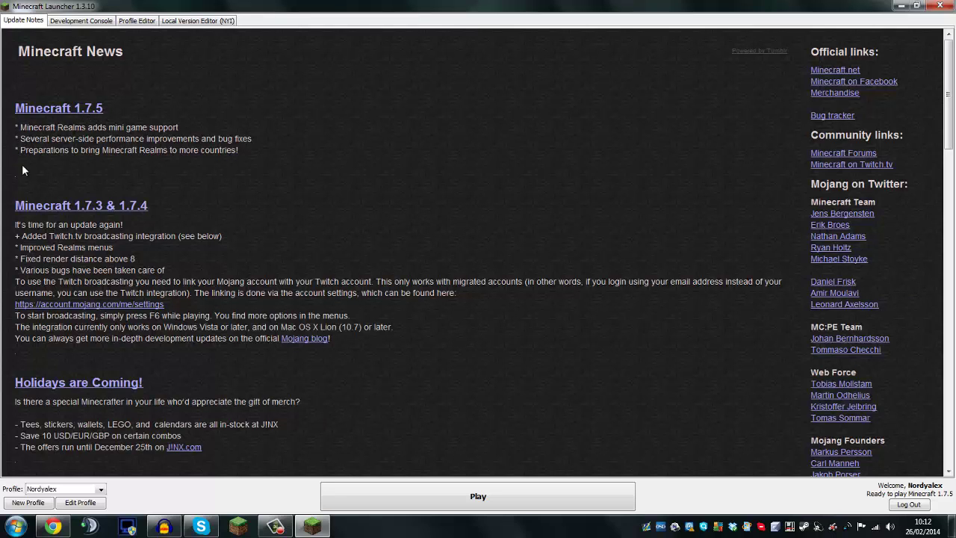
scroll(22, 171, down, 20)
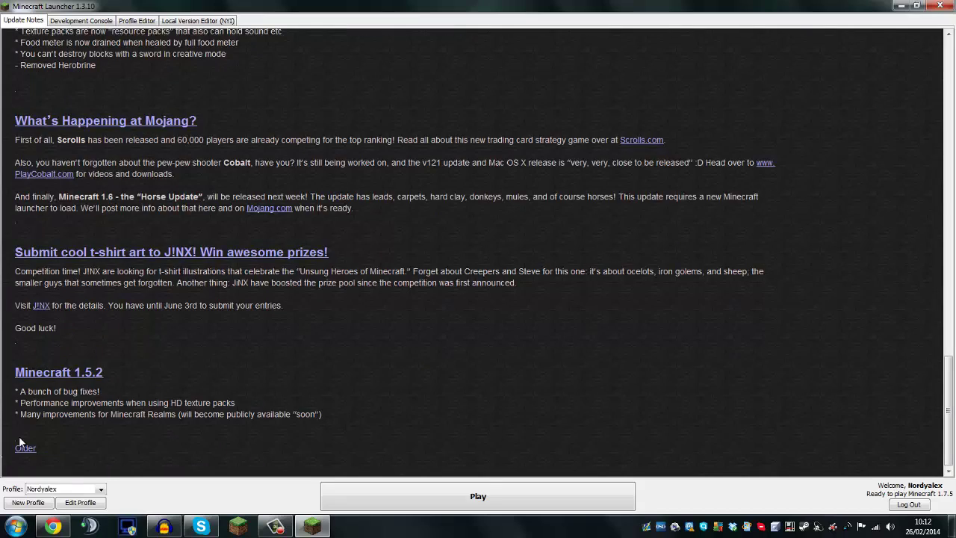
scroll(171, 239, up, 20)
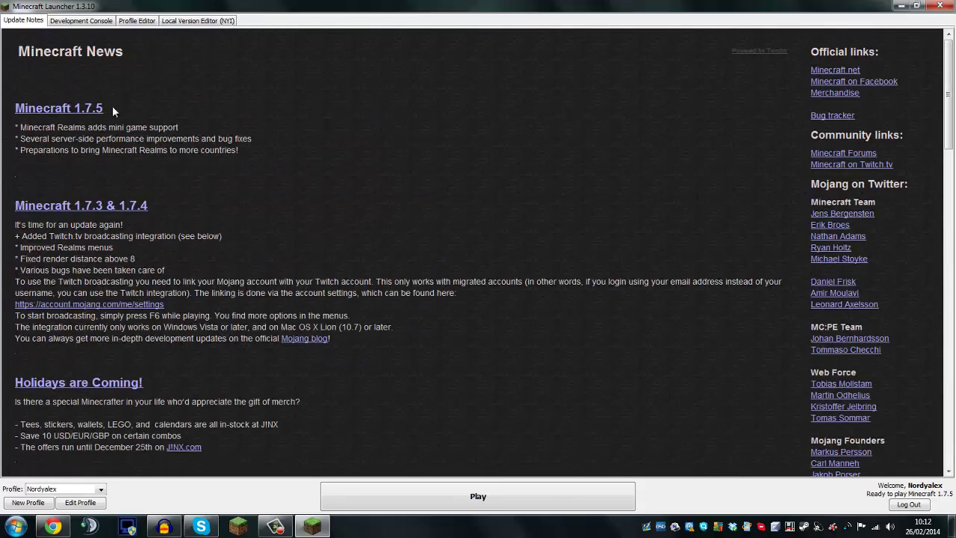
click(82, 22)
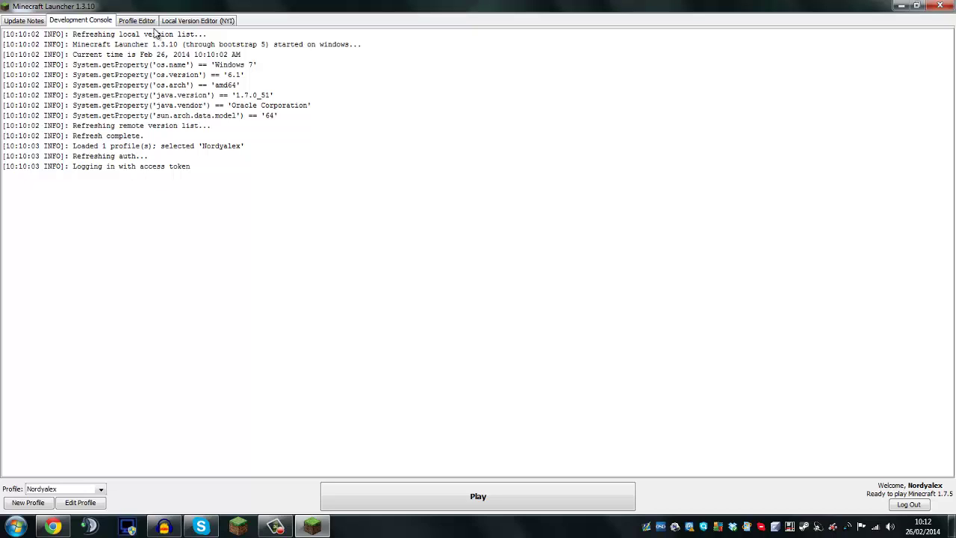
Browse the saved profiles and installed versions, inspect the existing profile unchanged, then return to News
click(147, 22)
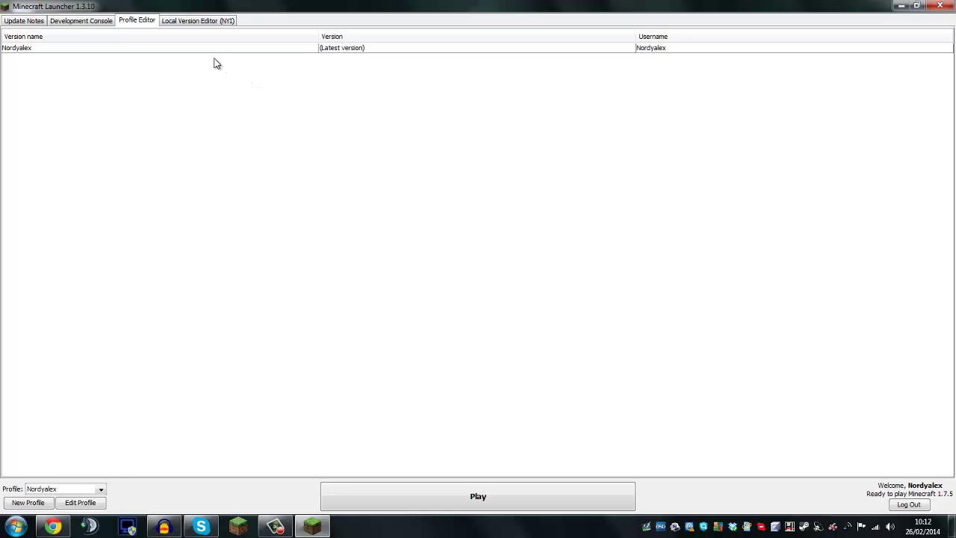
click(212, 21)
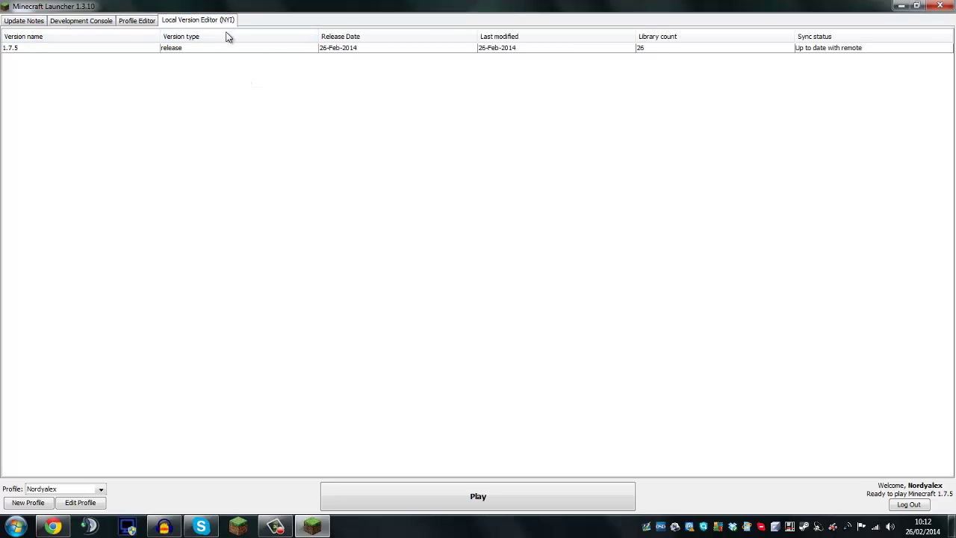
click(136, 24)
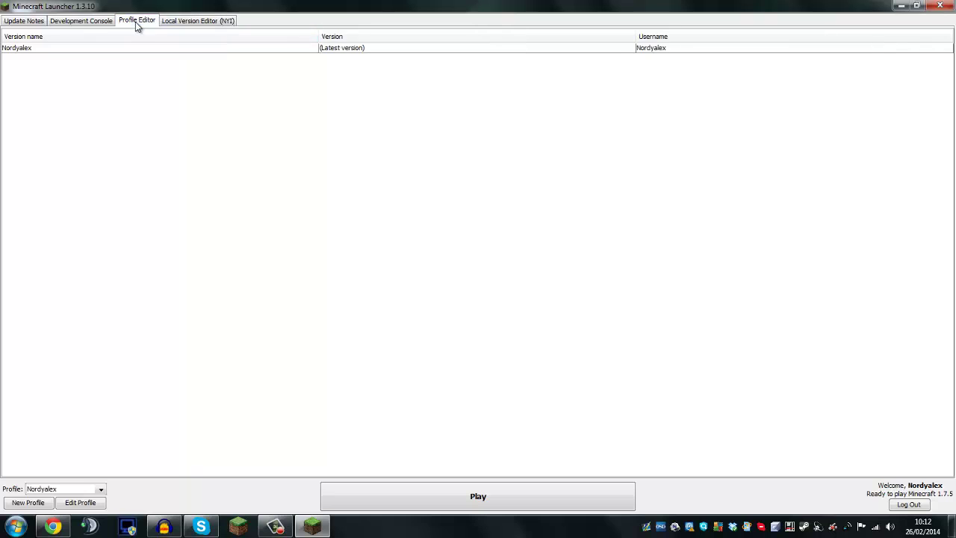
click(173, 50)
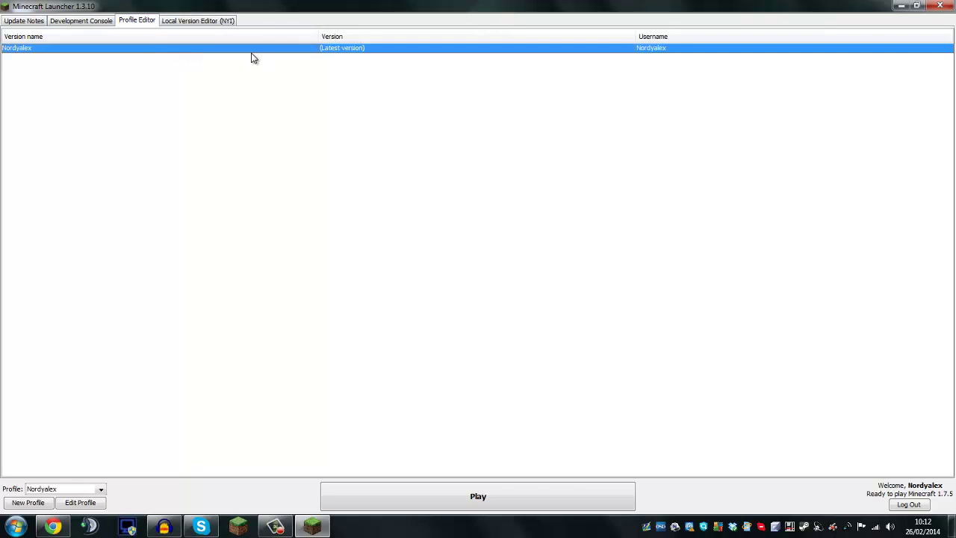
double_click(245, 47)
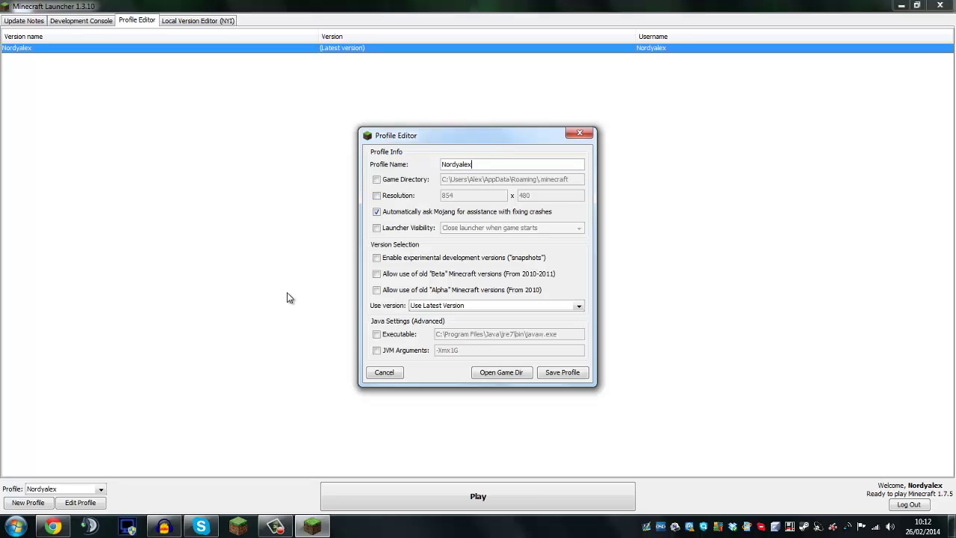
click(579, 133)
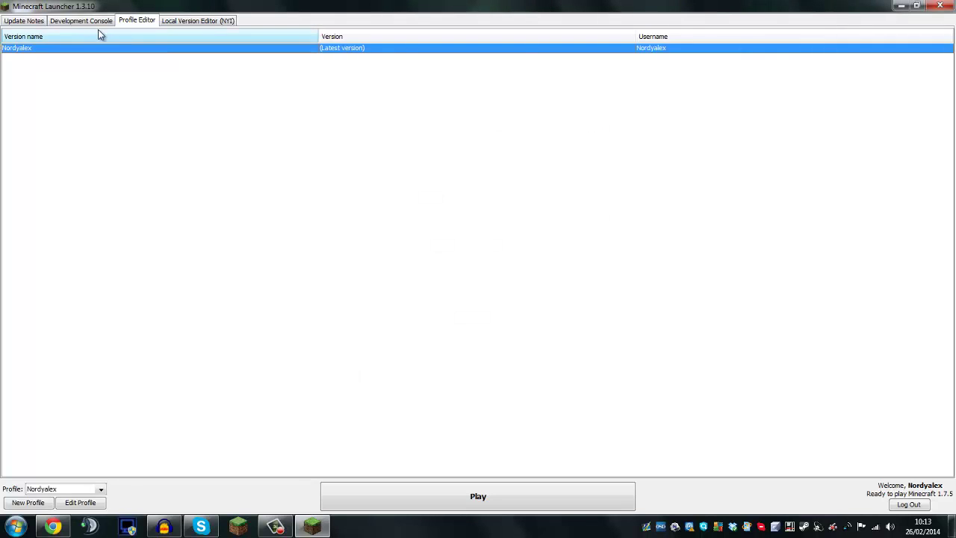
click(24, 20)
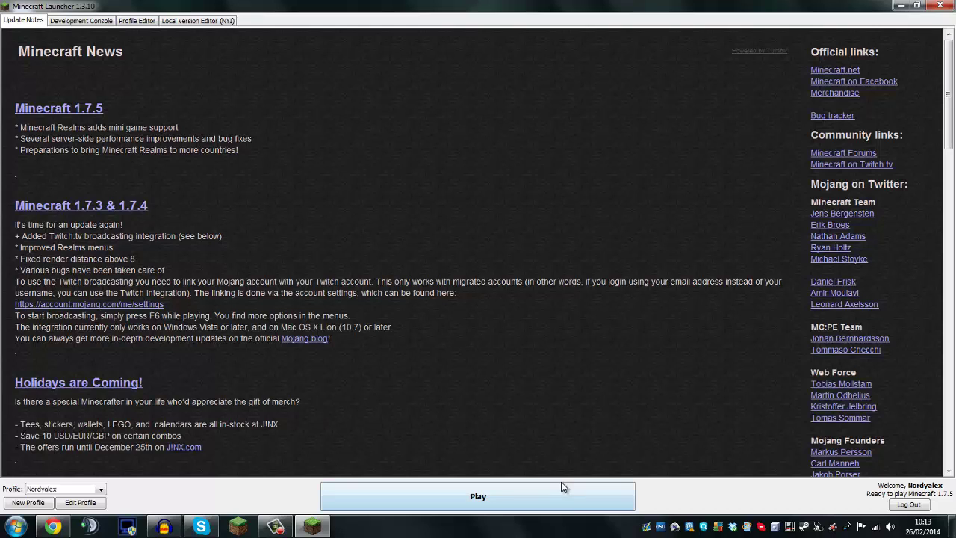
Create a new launcher profile and replace its default name with 'Video Help'
click(60, 493)
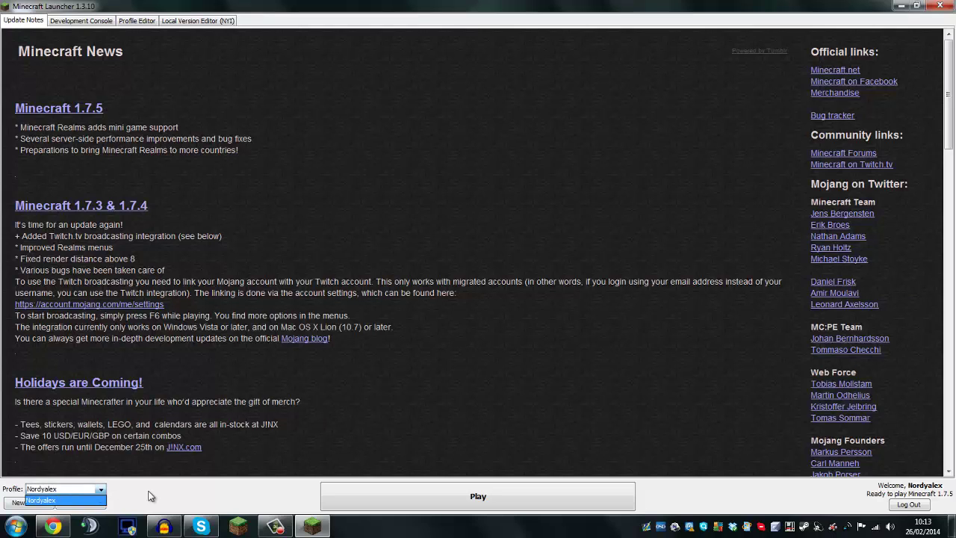
click(53, 500)
click(39, 505)
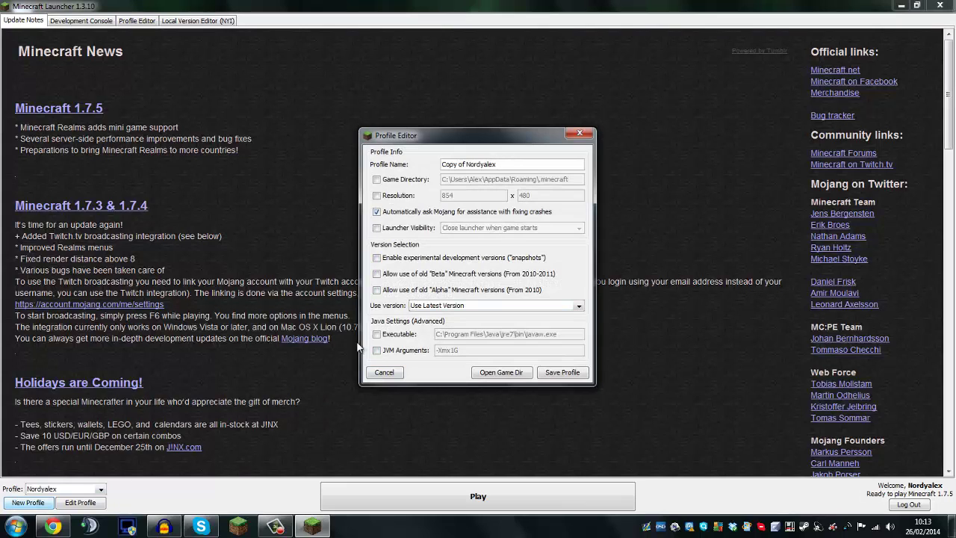
drag(516, 164, 416, 164)
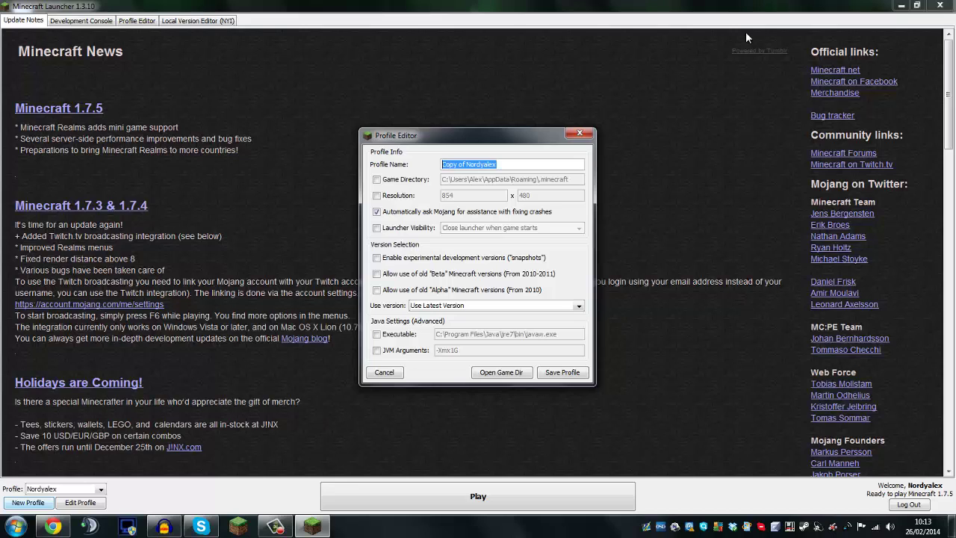
text(Video Help)
click(407, 227)
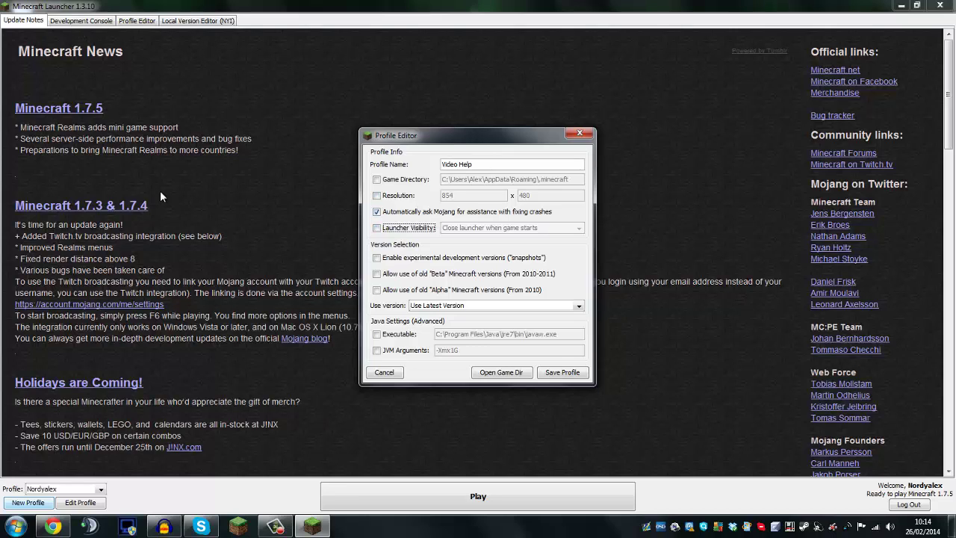
Set Launcher Visibility to 'Hide launcher and re-open when game closes' and tick the snapshots option
click(378, 228)
click(465, 231)
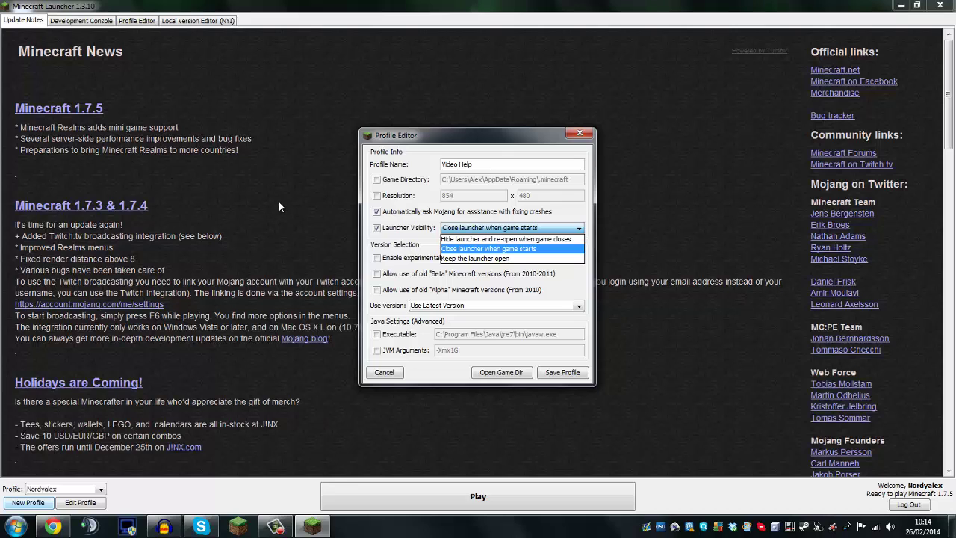
click(463, 239)
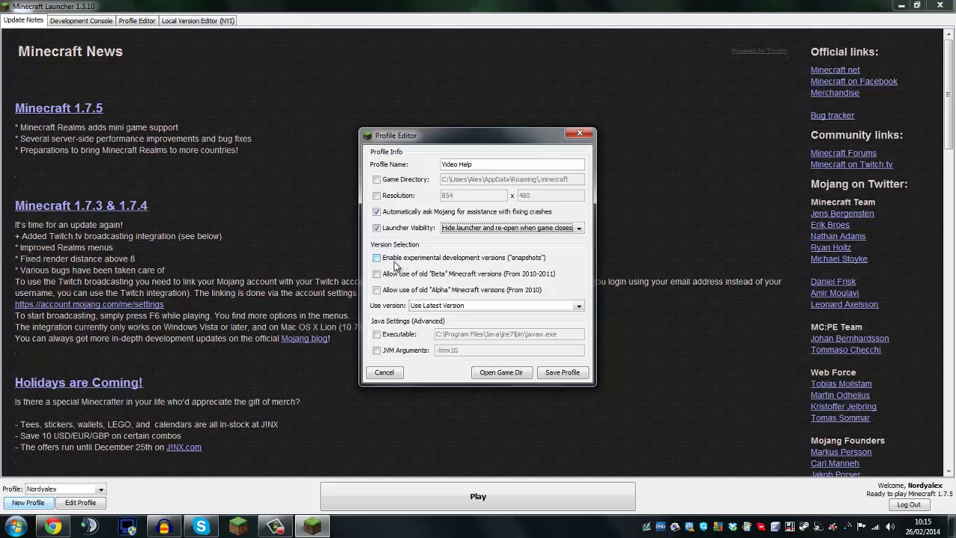
click(394, 266)
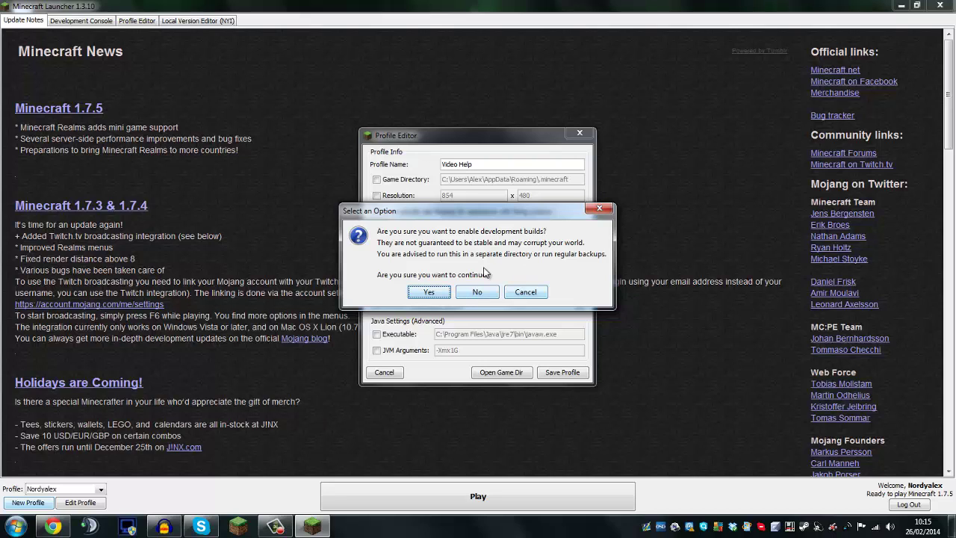
Confirm the warning to enable experimental development snapshot builds
click(425, 295)
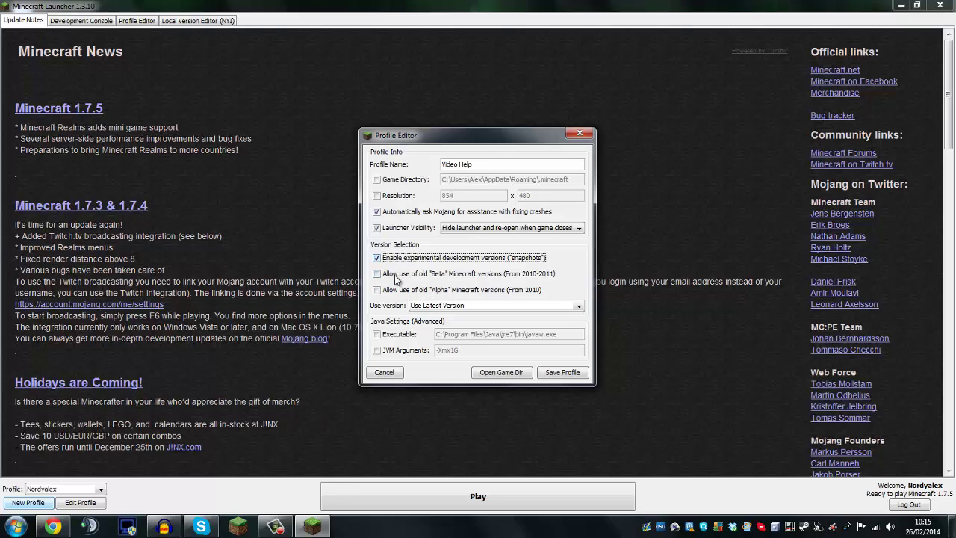
Choose snapshot 14w08a from the Use version list
click(426, 308)
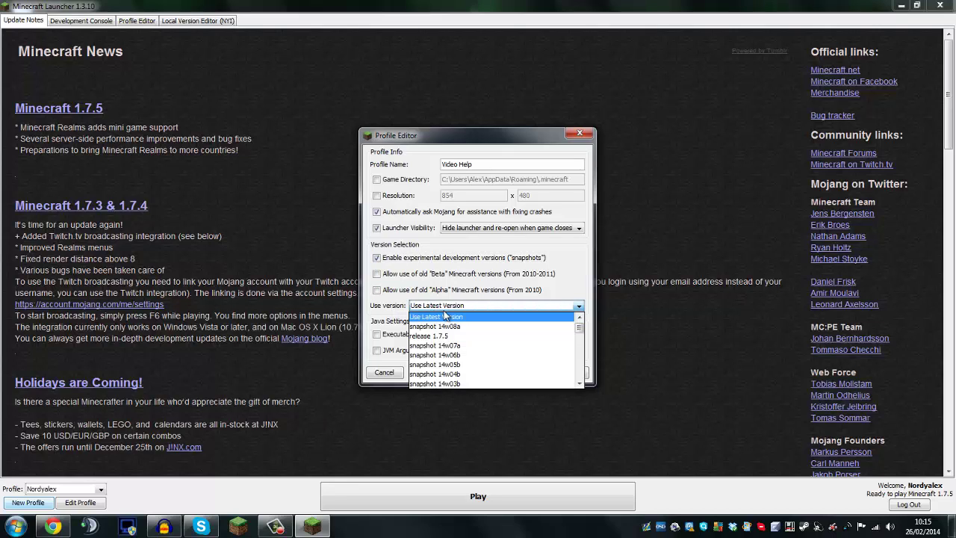
scroll(463, 335, down, 15)
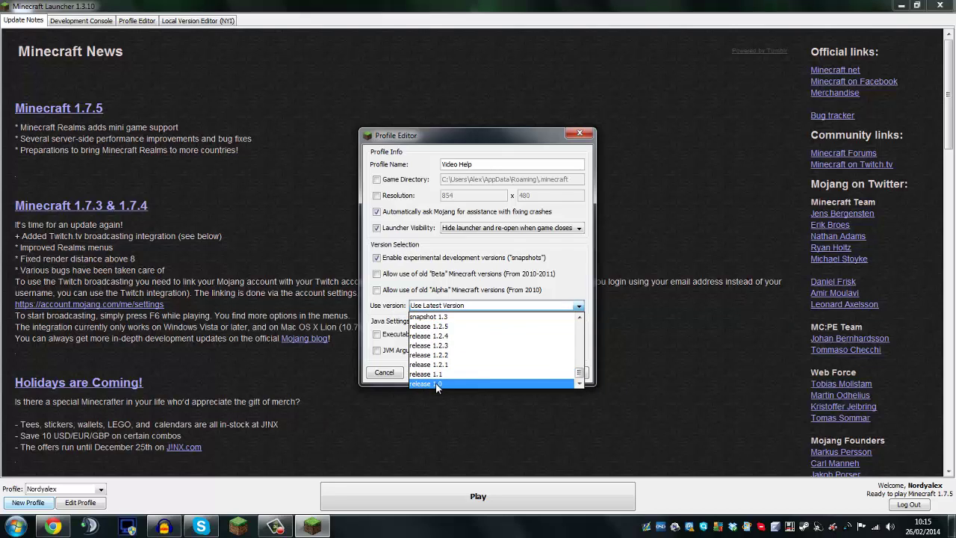
scroll(434, 358, up, 15)
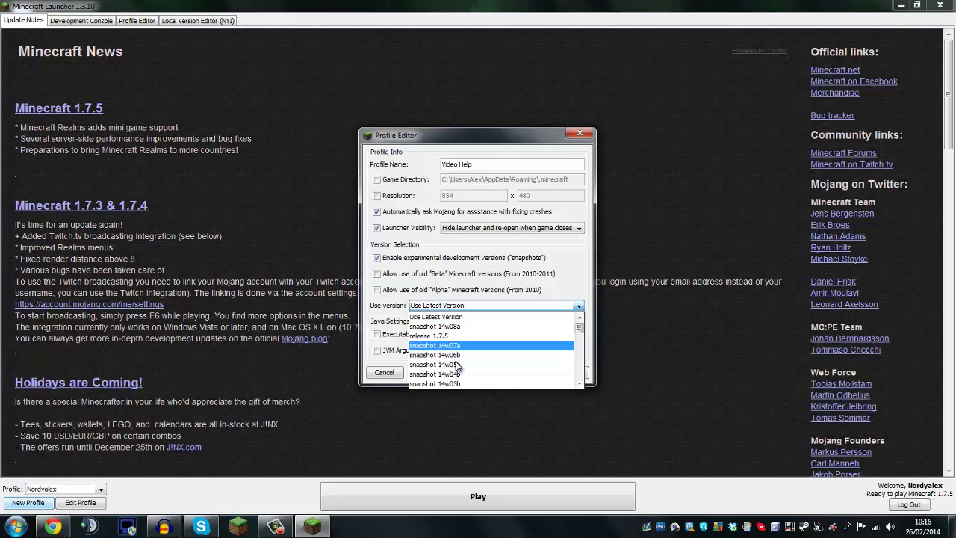
click(449, 328)
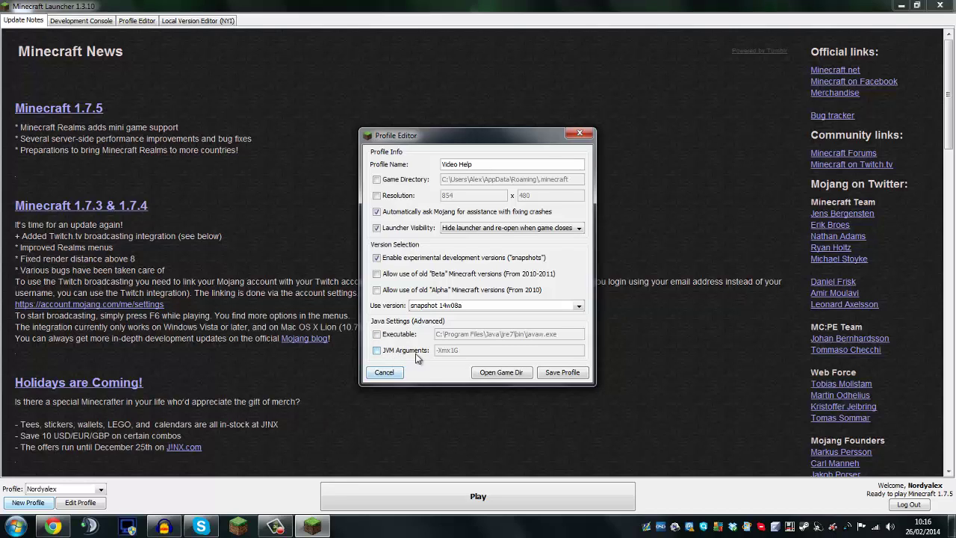
Enable JVM arguments with -Xmx3G and save the Video Help profile
click(377, 351)
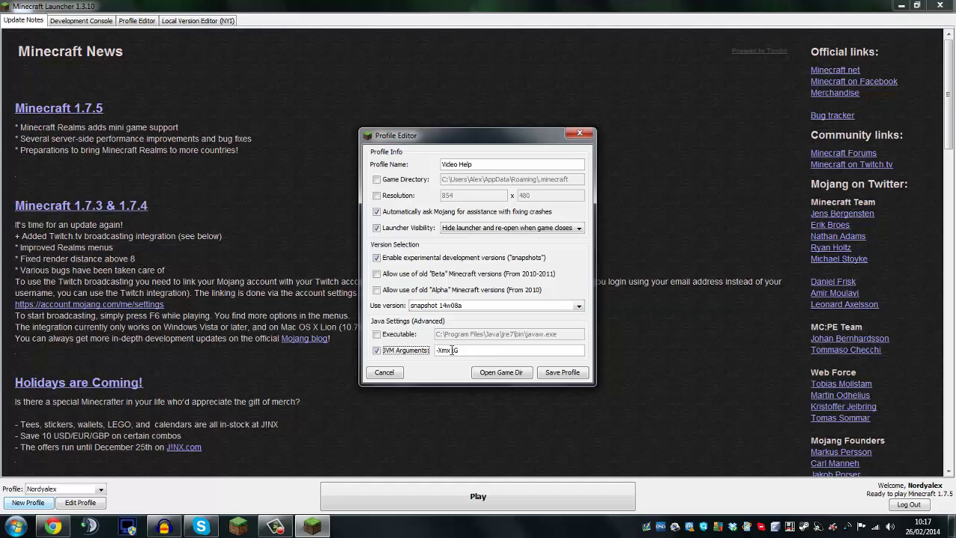
click(452, 350)
click(558, 372)
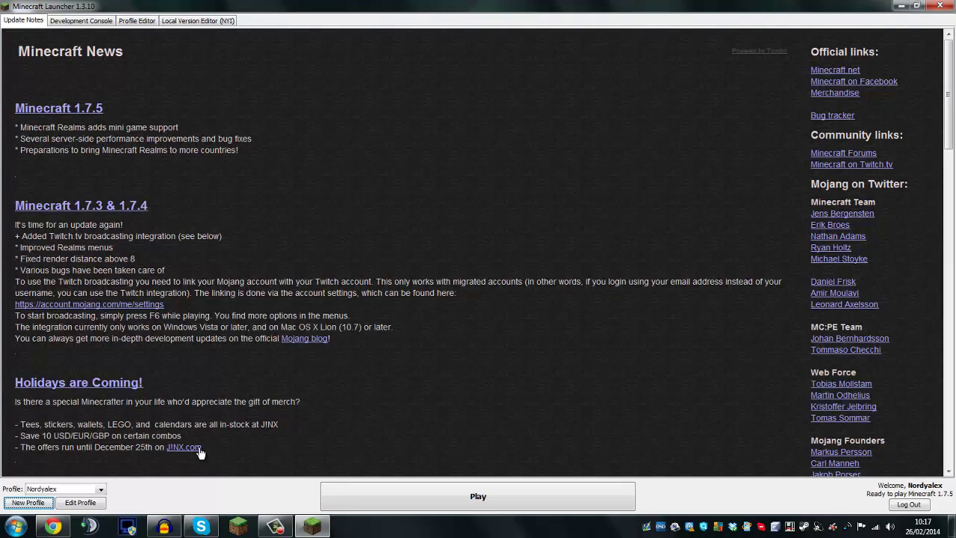
click(84, 492)
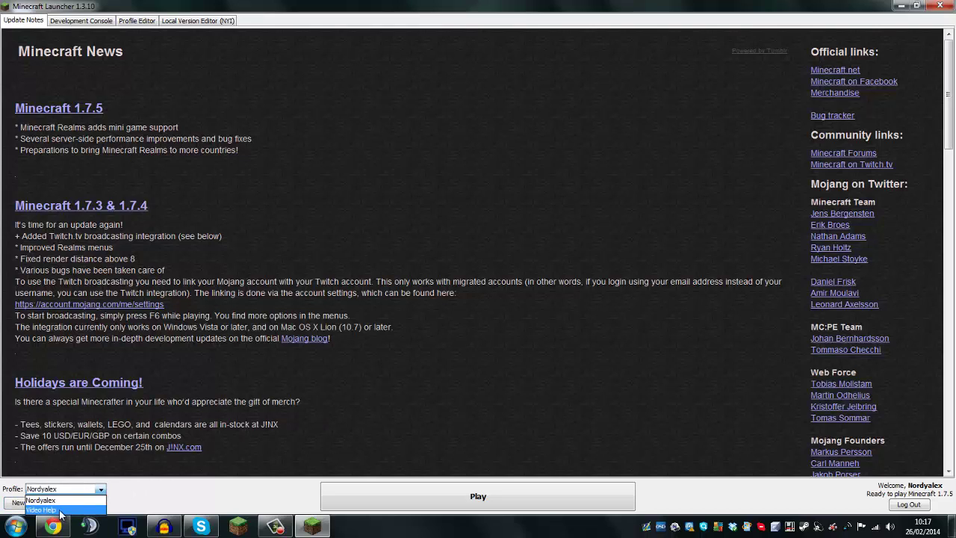
click(51, 511)
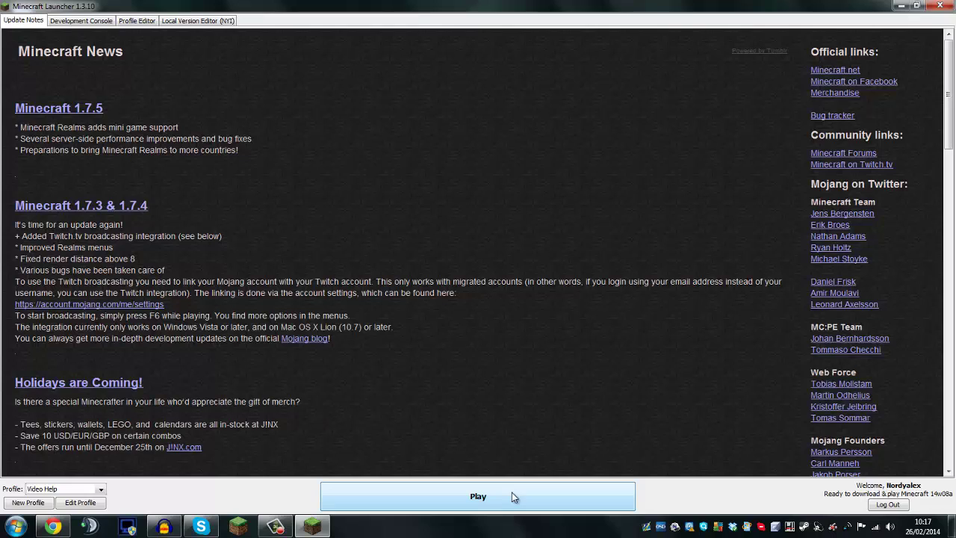
click(65, 489)
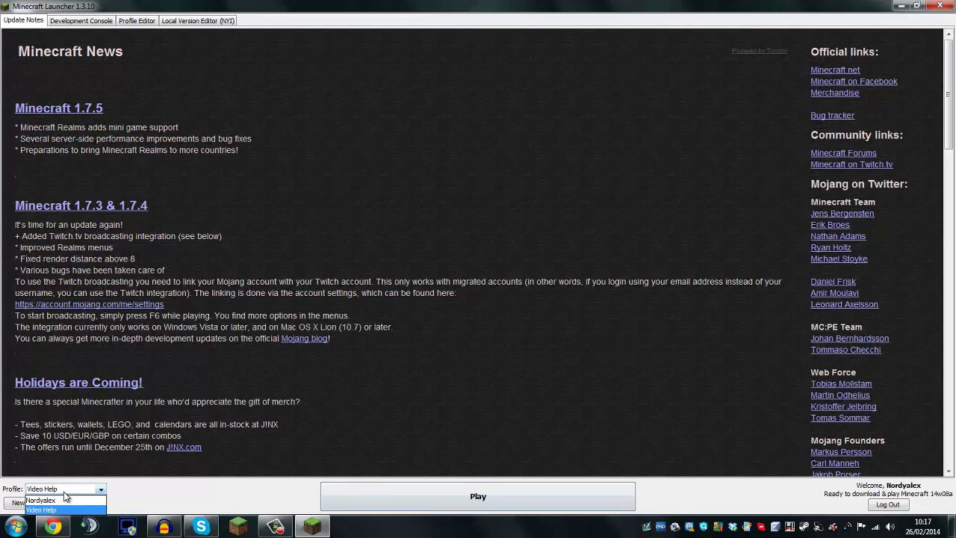
click(142, 508)
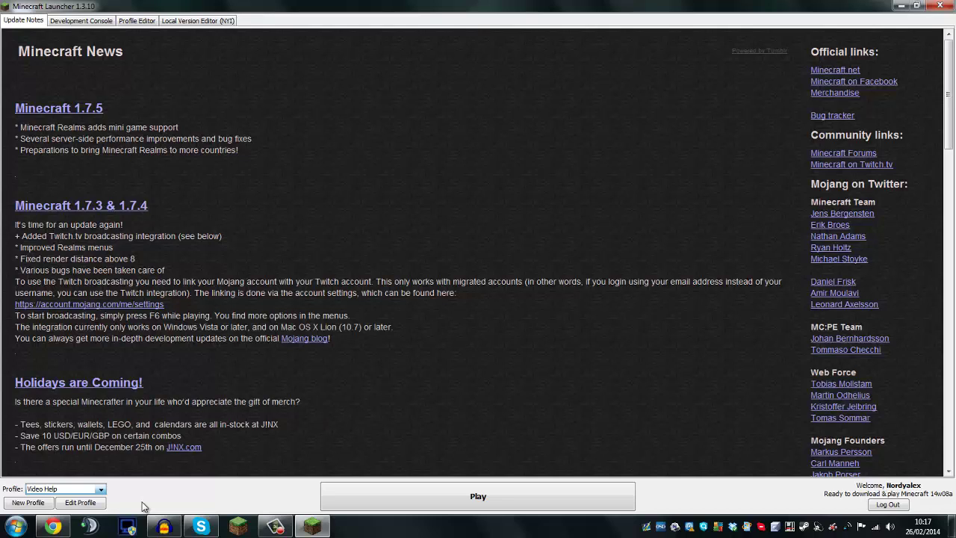
click(96, 489)
click(129, 495)
click(67, 488)
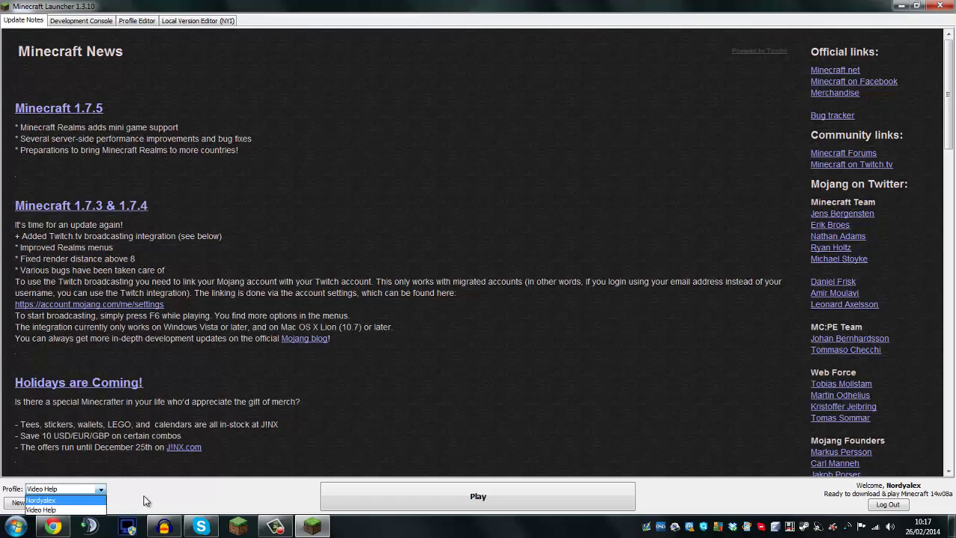
click(90, 490)
click(90, 490)
click(74, 501)
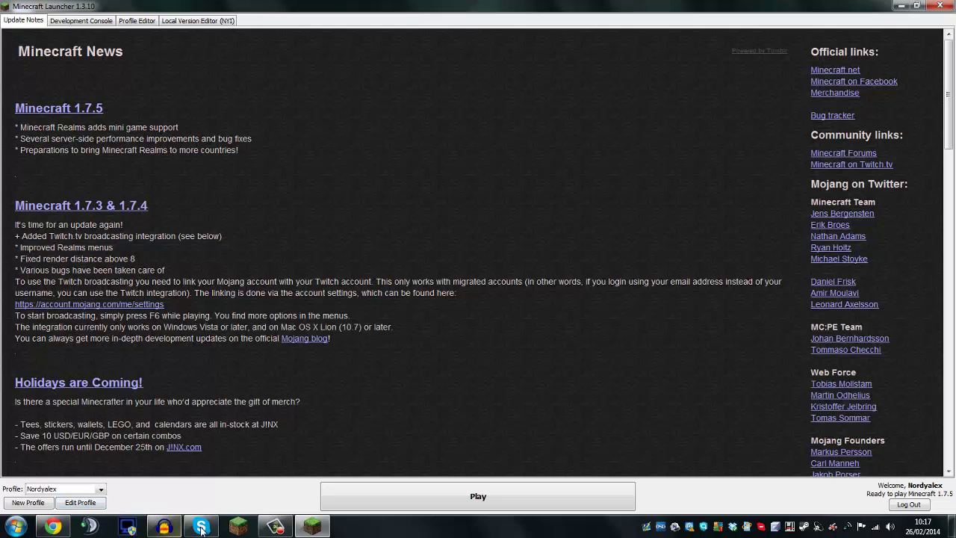
Switch the default profile's version to release 1.7.4 and save it
click(94, 505)
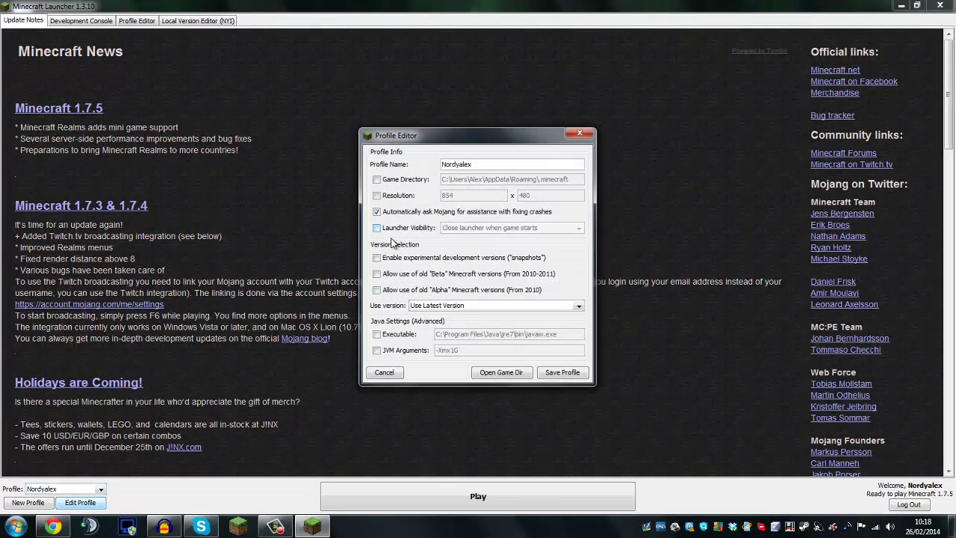
click(451, 306)
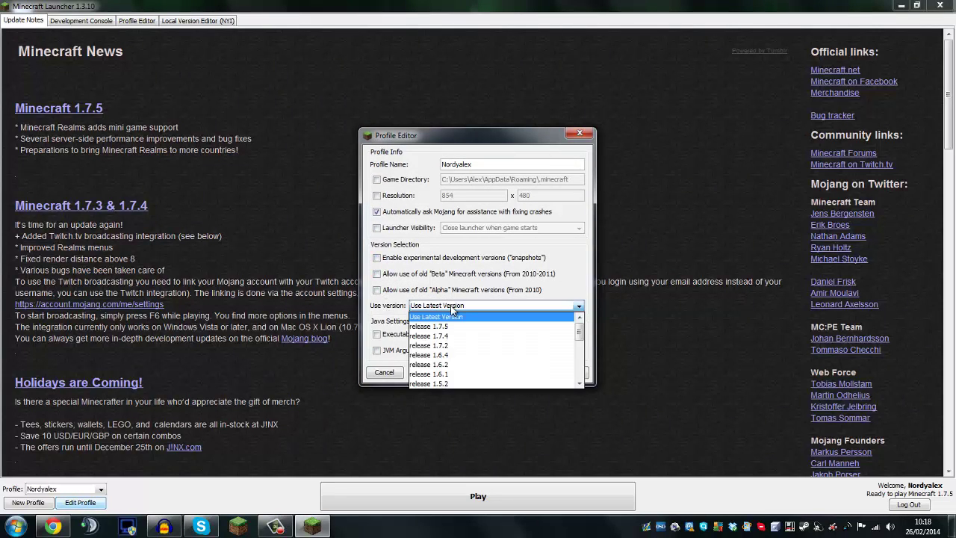
click(431, 336)
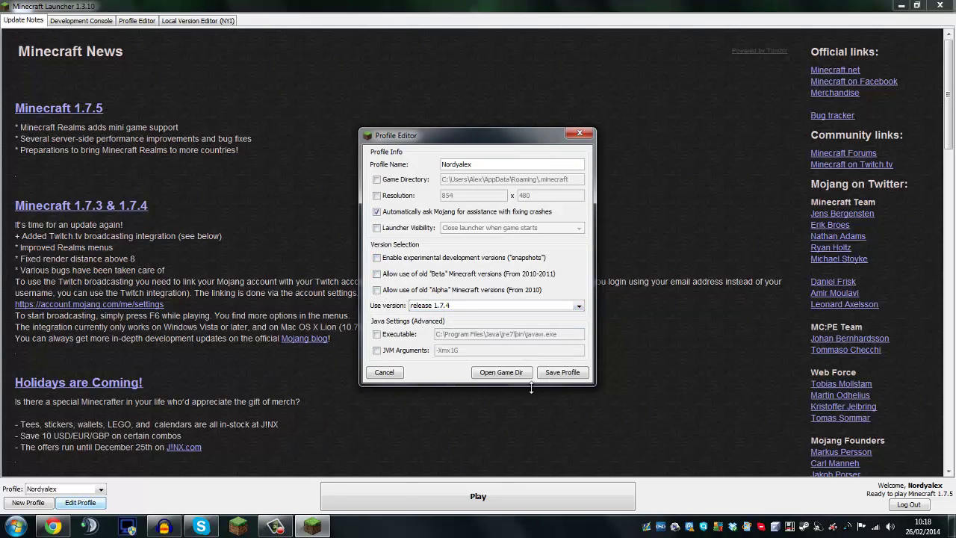
click(562, 373)
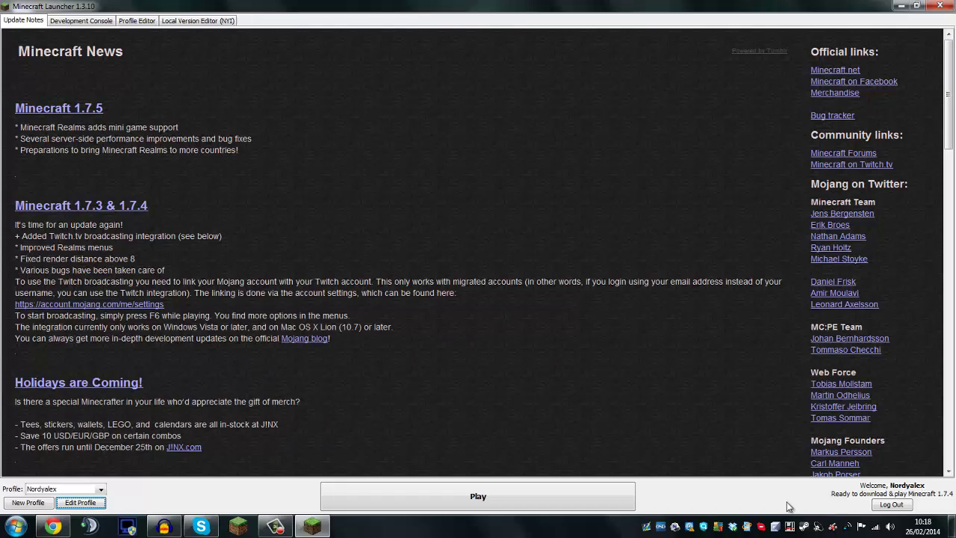